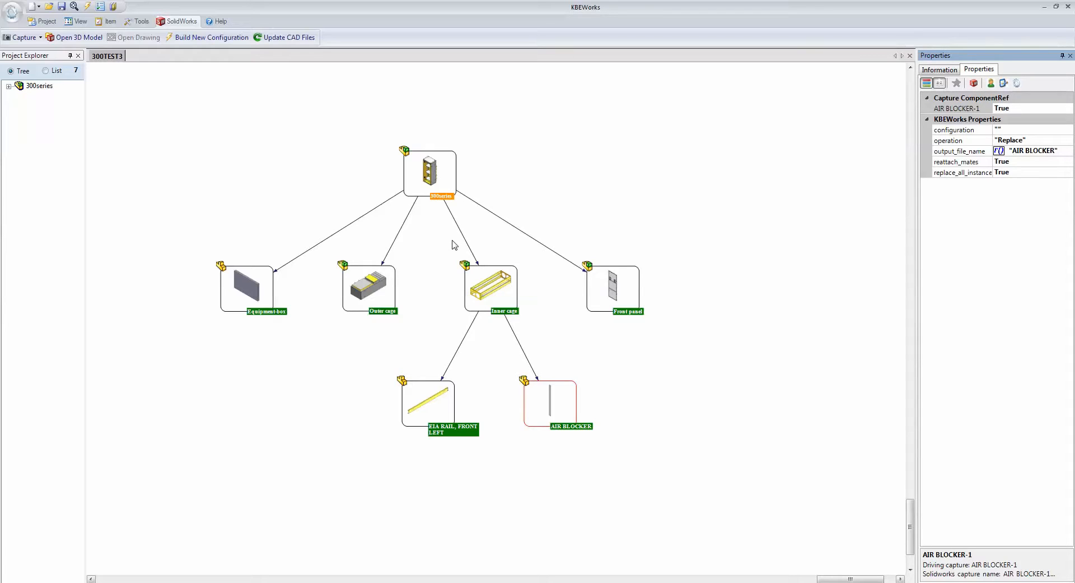
left_click(22, 36)
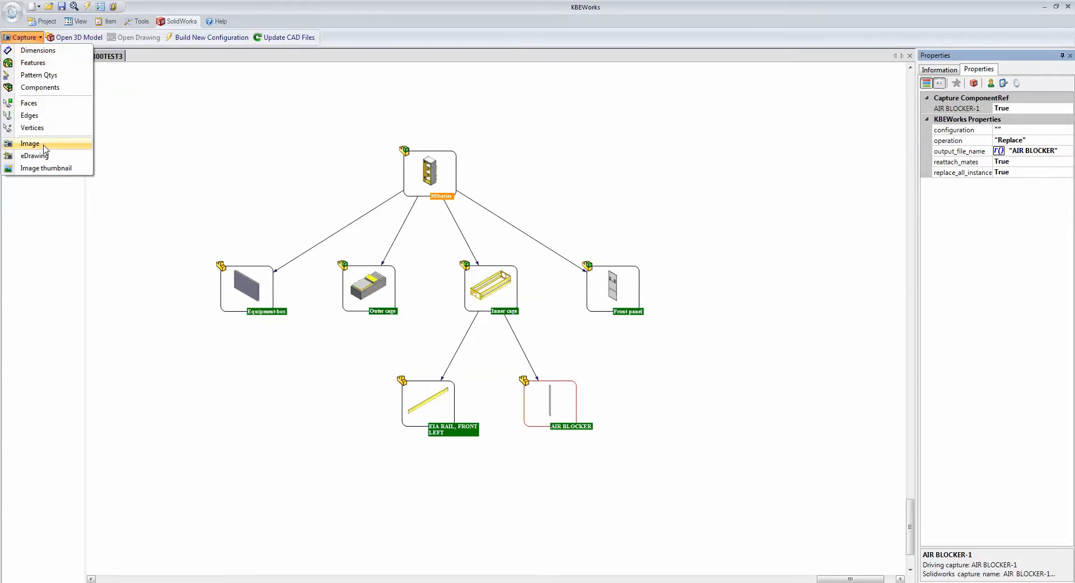
left_click(364, 16)
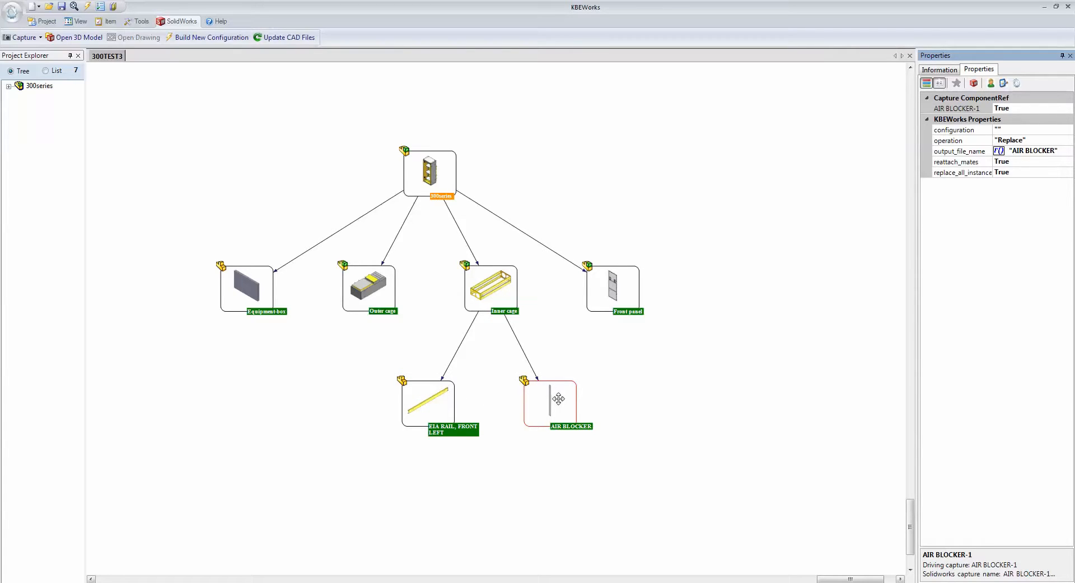
Open the CAD file of the EIA RAIL, FRONT LEFT item and switch to that part in SOLIDWORKS
right_click(433, 395)
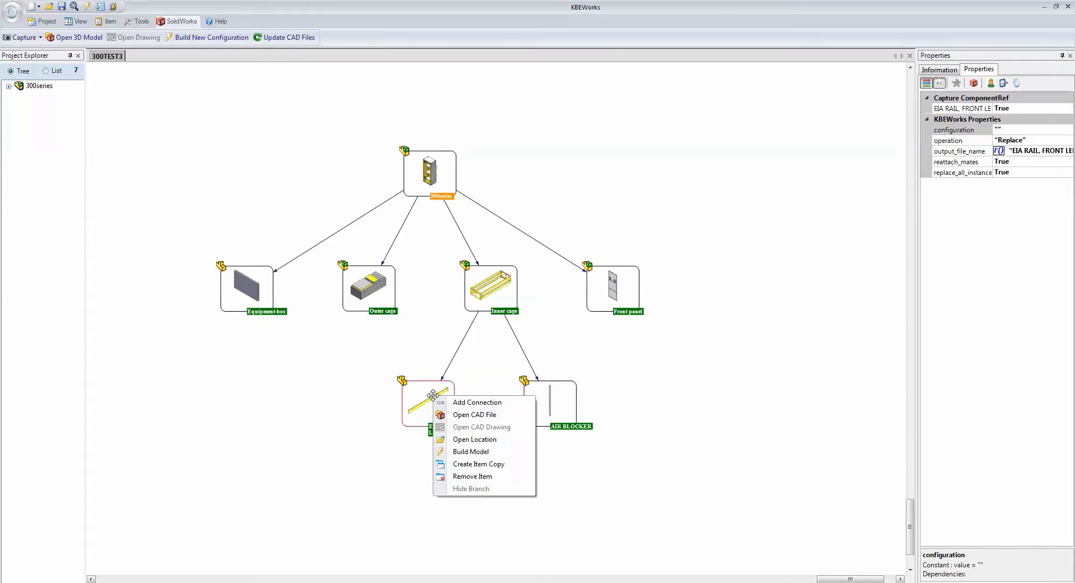
left_click(465, 415)
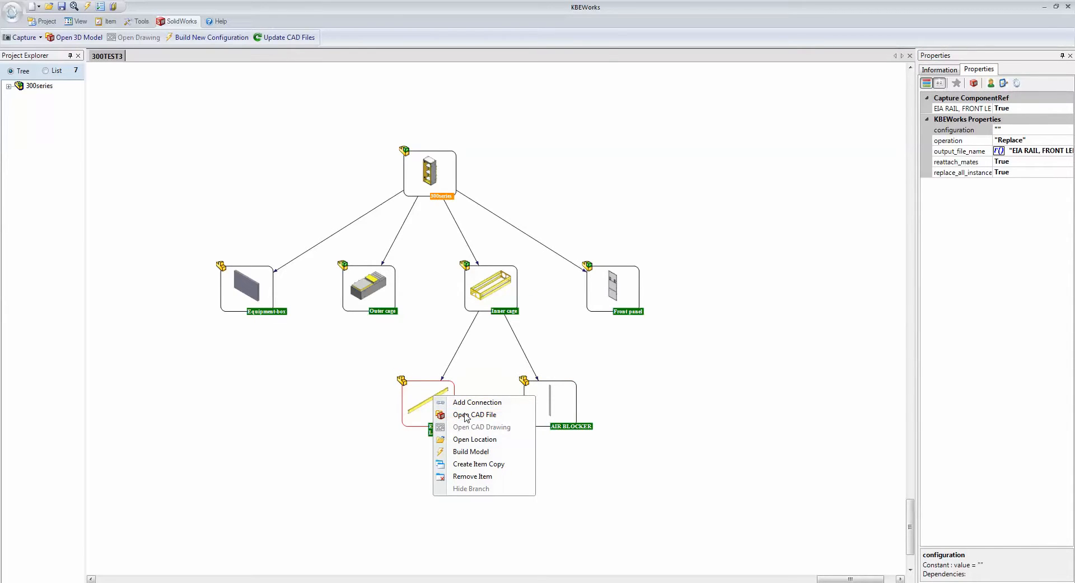
left_click(614, 582)
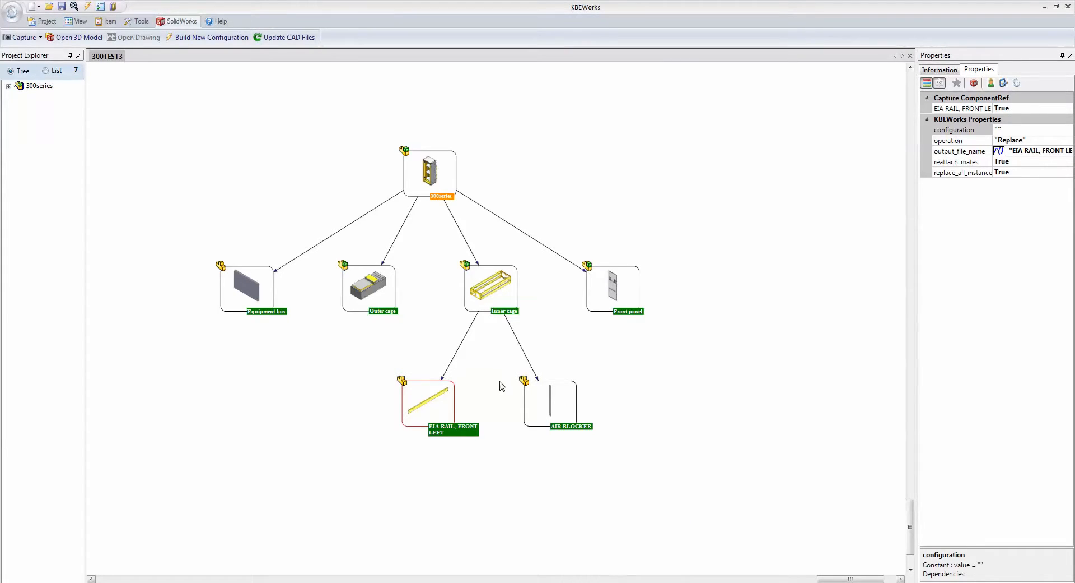
left_click(614, 582)
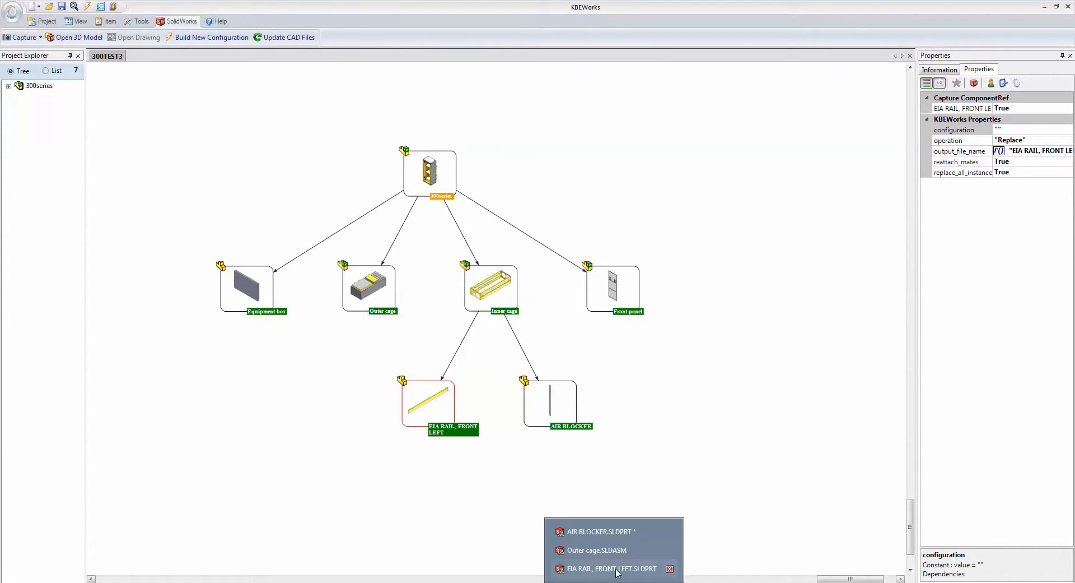
left_click(616, 564)
Capture the length dimension of the rail's Base-Flange2 for KBEWorks under the name Longueur1
mouse_move(595, 286)
middle_mouse_down()
mouse_move(577, 220)
mouse_move(563, 228)
middle_mouse_up()
left_click_drag(360, 97, 349, 160)
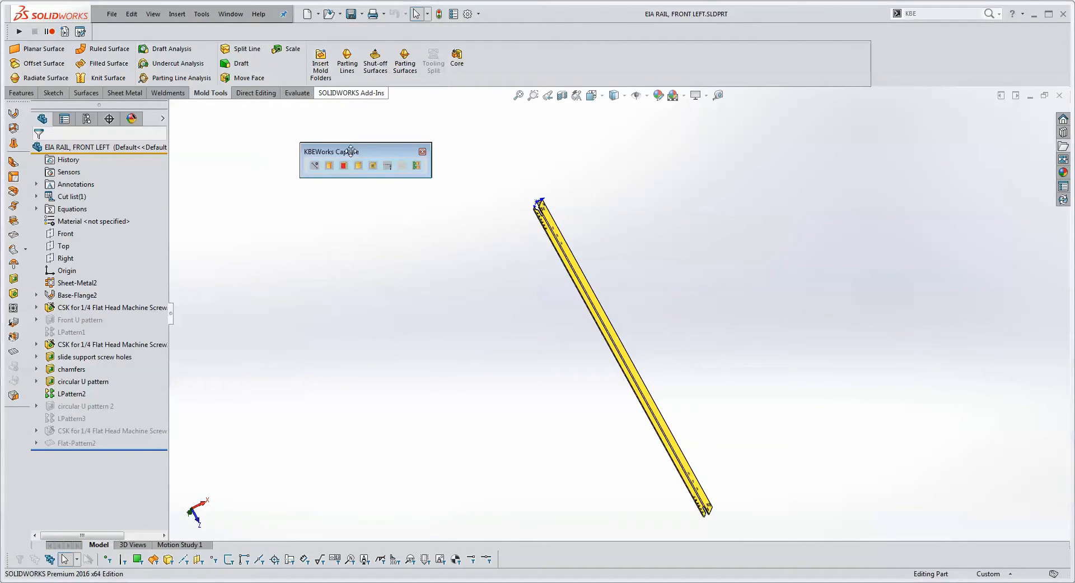
left_click(315, 167)
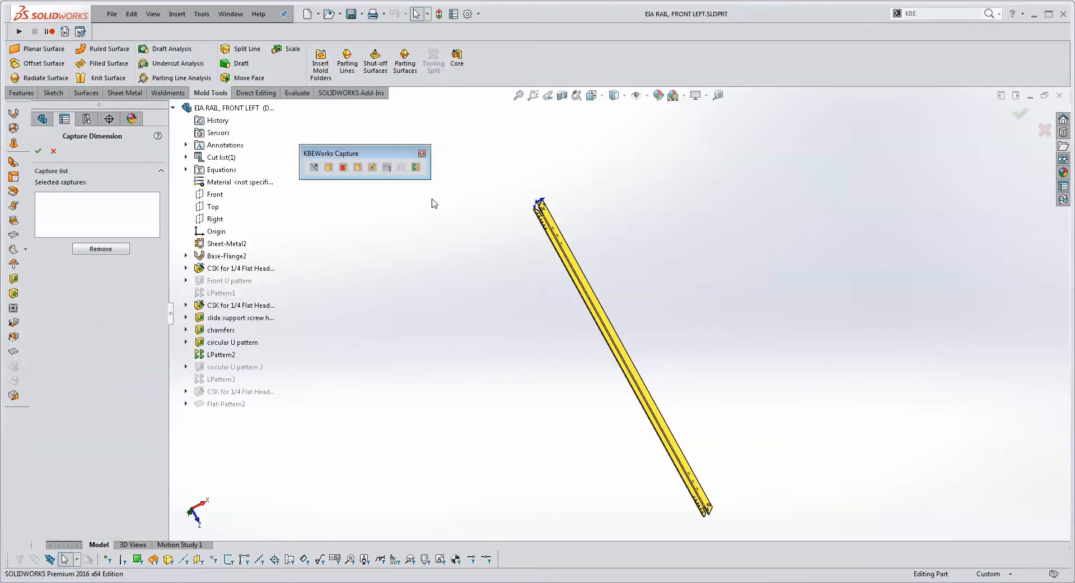
middle_click_drag(672, 278, 609, 325)
left_click(608, 324)
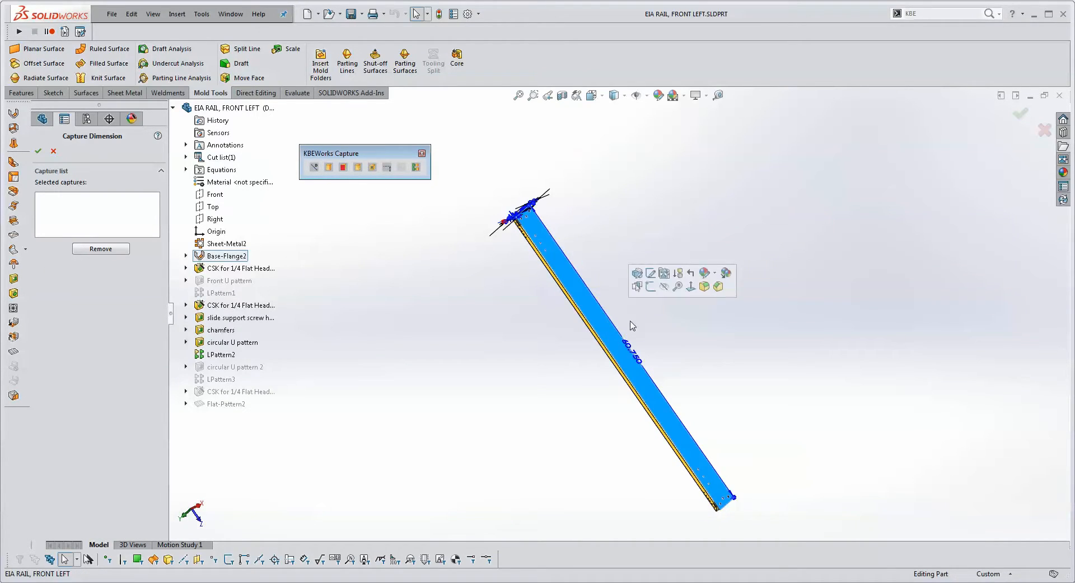
left_click(631, 346)
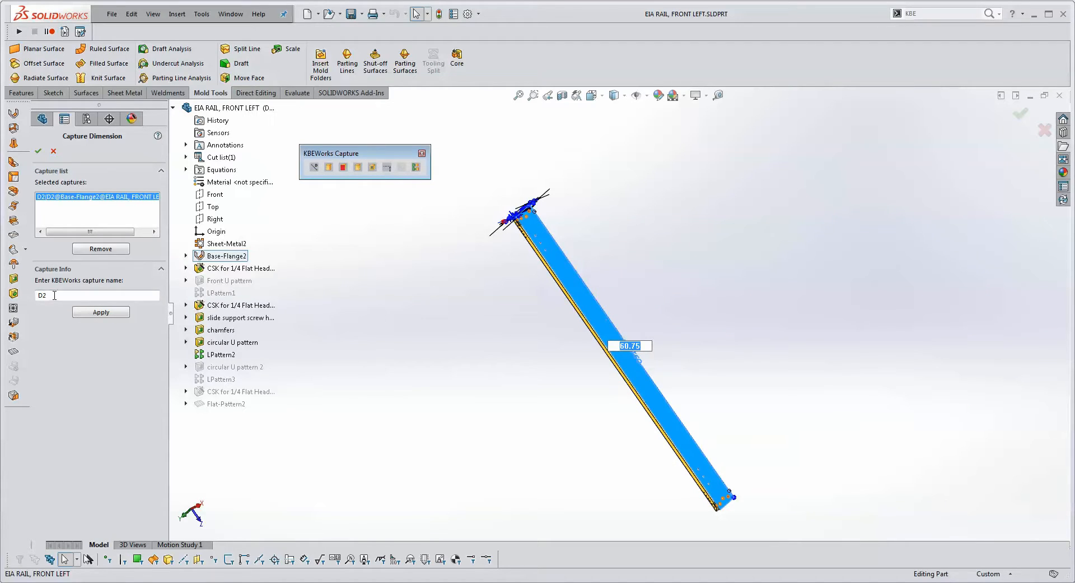
left_click_drag(53, 296, 11, 300)
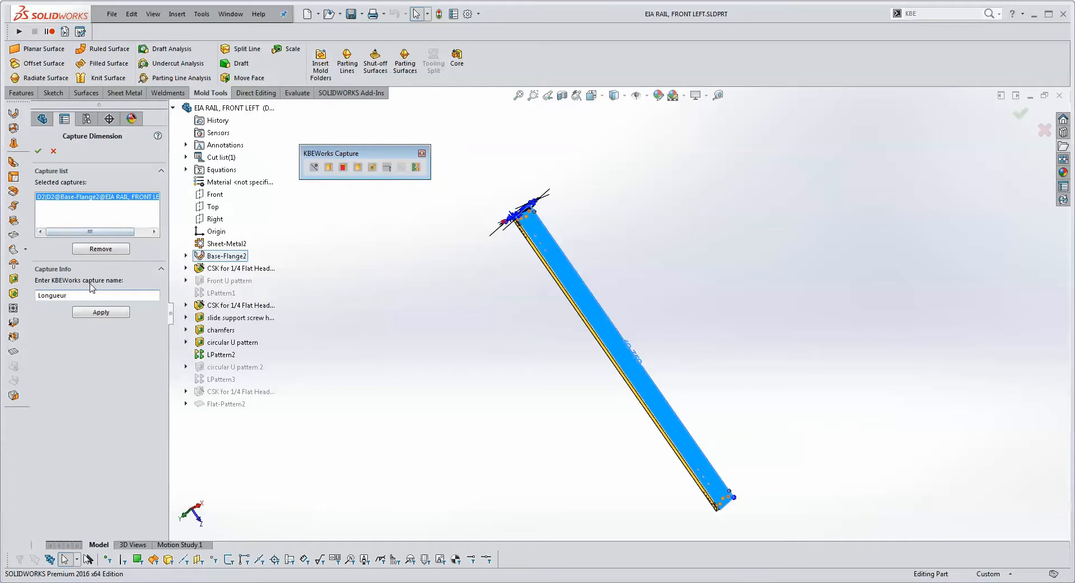
left_click(101, 312)
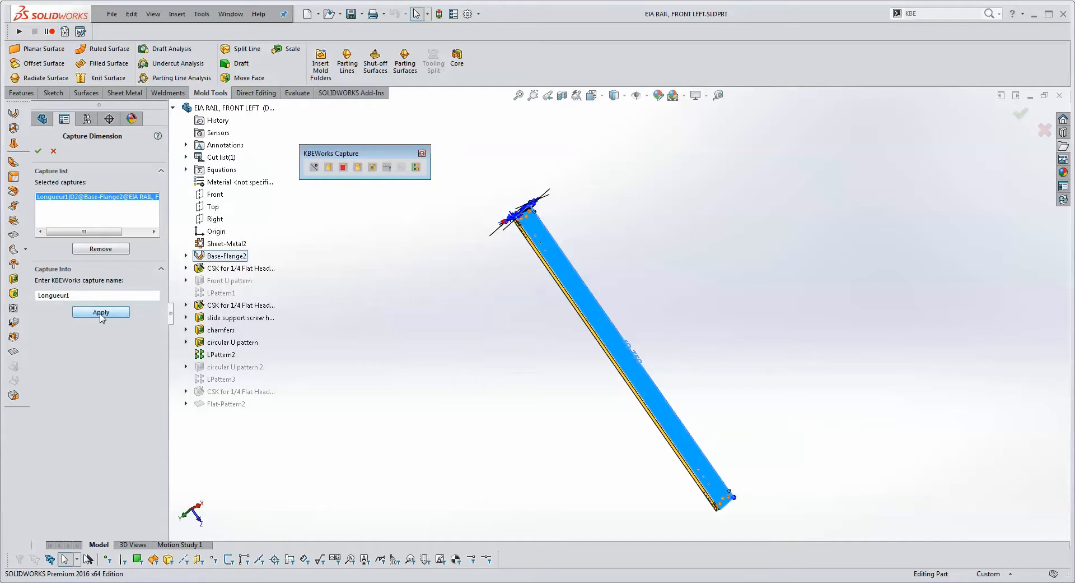
left_click(38, 151)
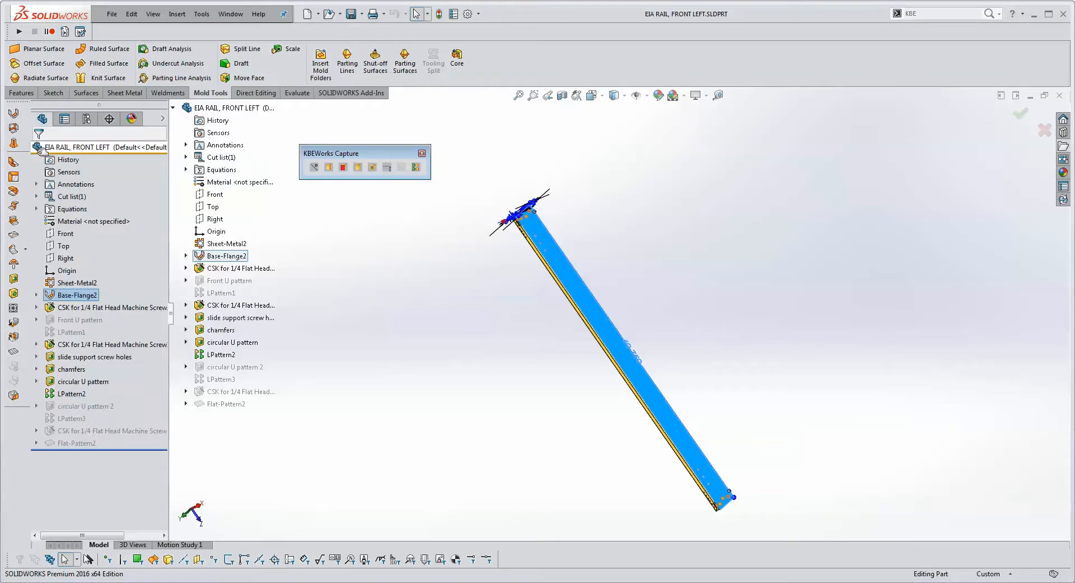
Close the EIA RAIL, FRONT LEFT part and switch back to KBEWorks
left_click(1059, 95)
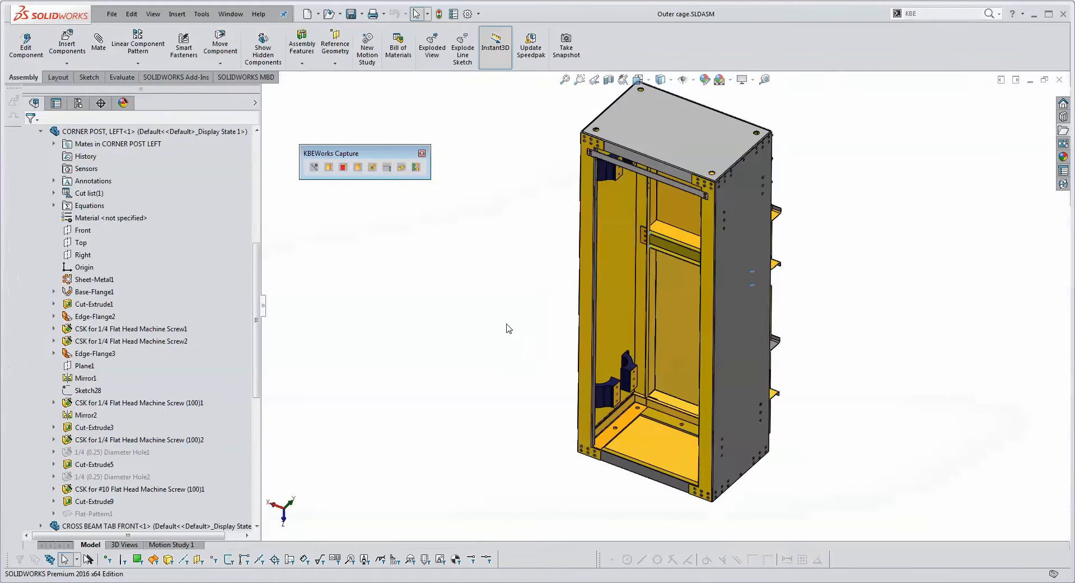
mouse_move(614, 582)
left_click(563, 581)
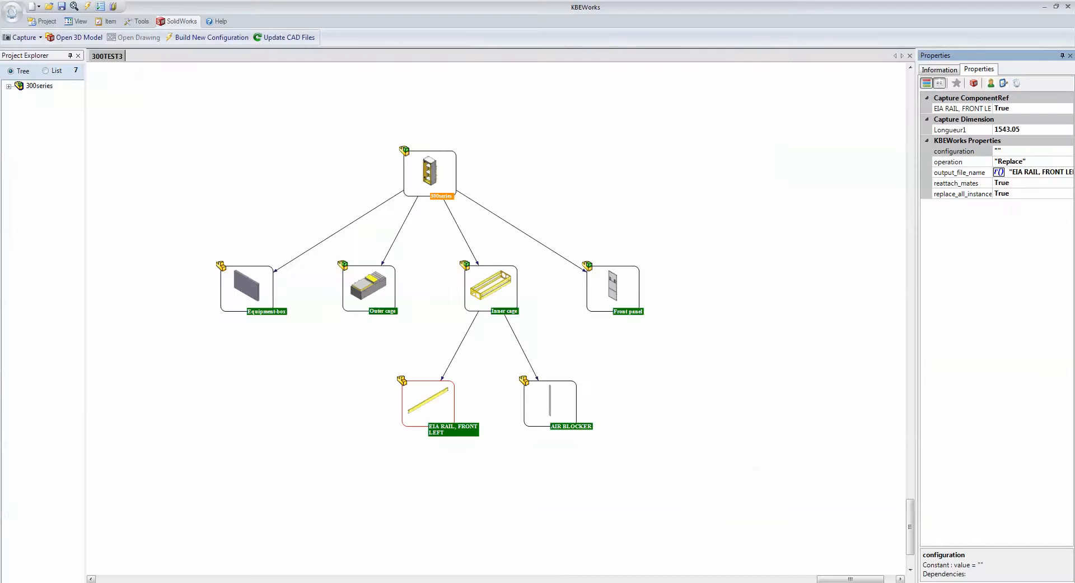
Open the CAD file of the AIR BLOCKER item and switch to that part in SOLIDWORKS
left_click(555, 406)
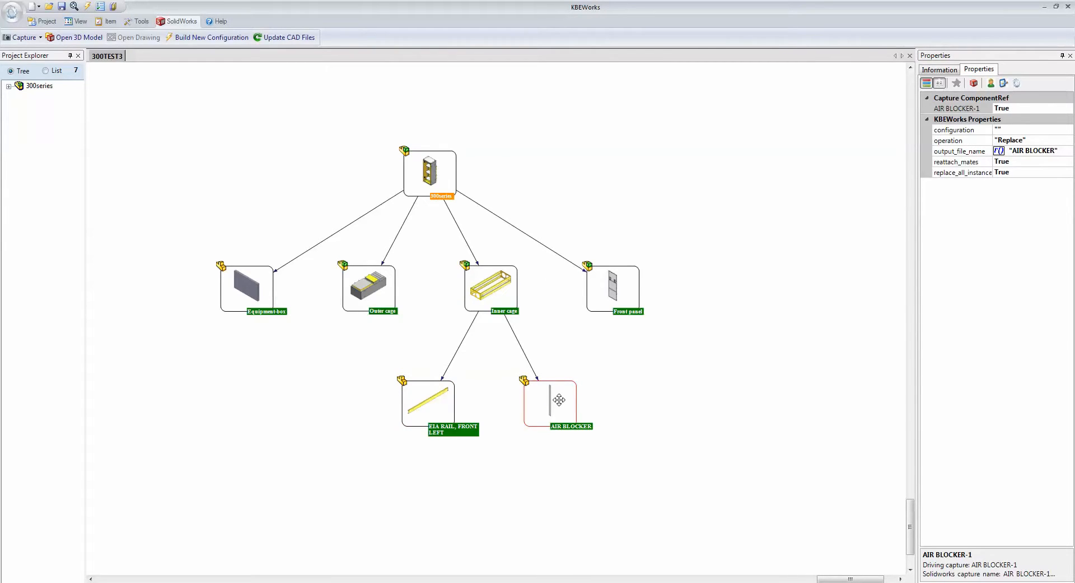
right_click(559, 400)
left_click(586, 424)
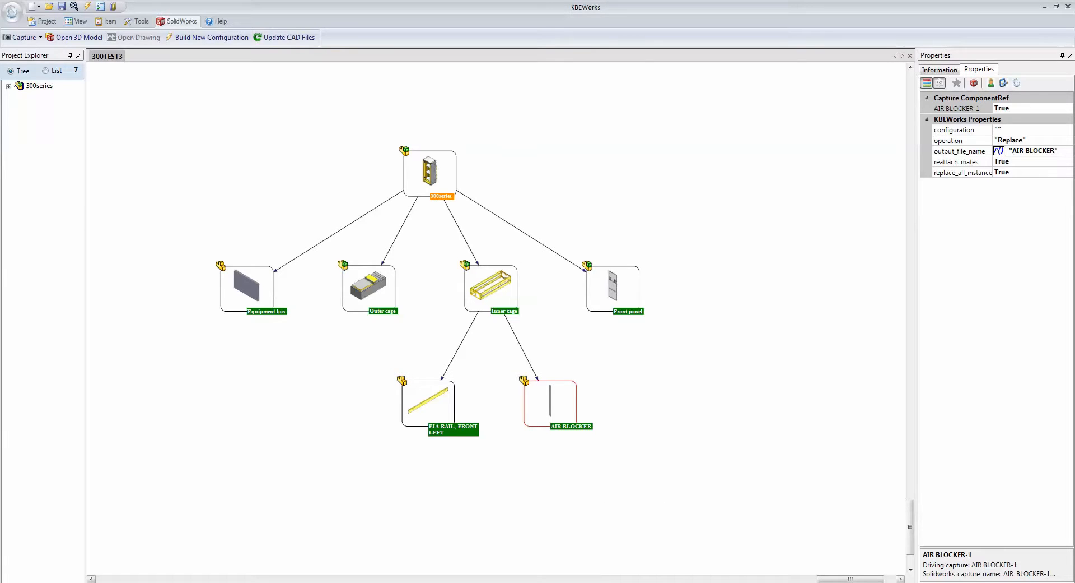
left_click(612, 581)
left_click(611, 550)
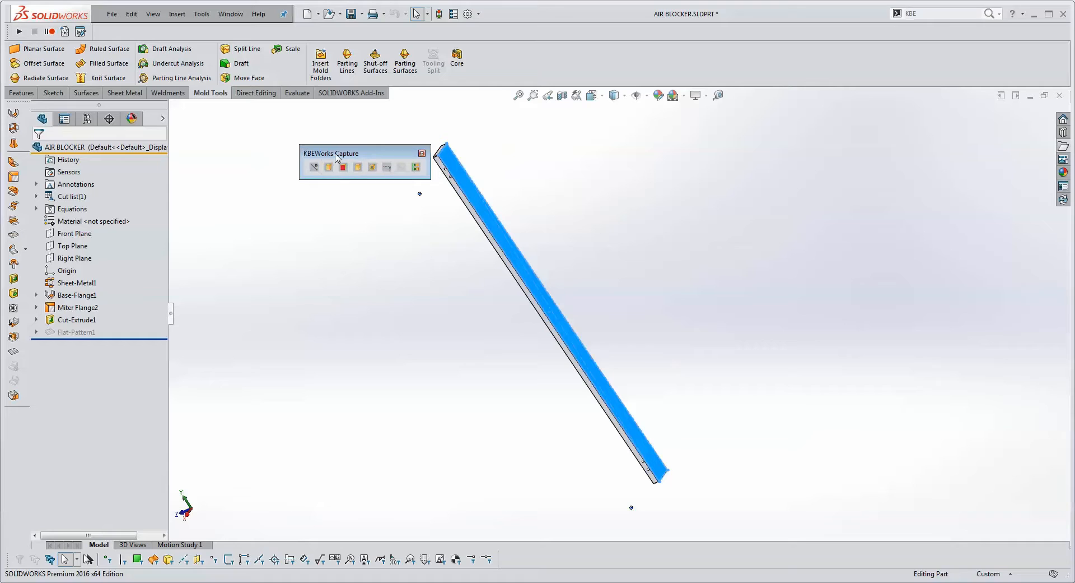
Capture the length dimension of the air blocker's base flange sketch for KBEWorks under the name Longueur2
left_click_drag(331, 153, 305, 138)
left_click(290, 152)
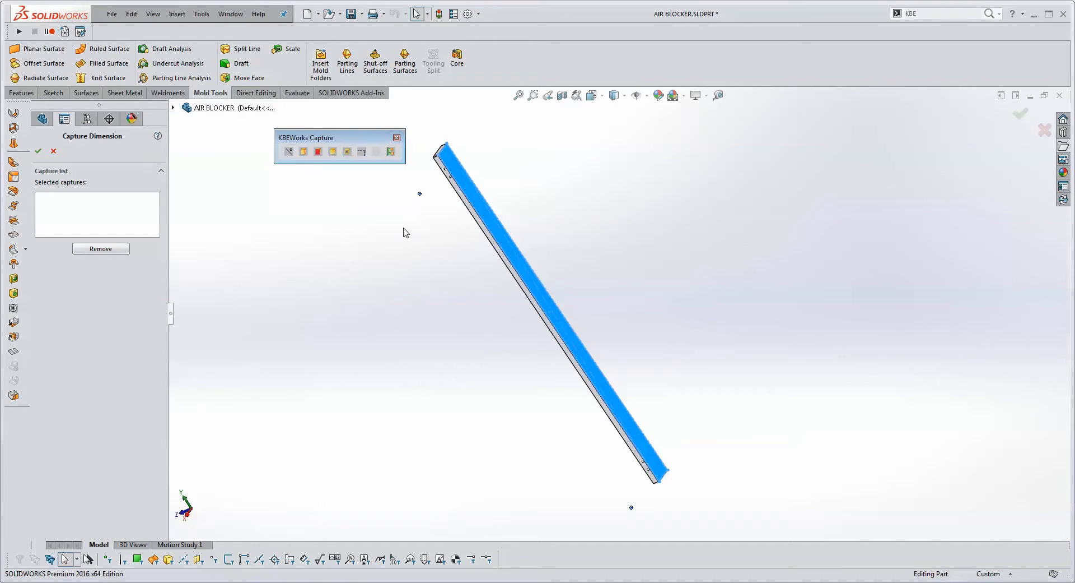
left_click(516, 263)
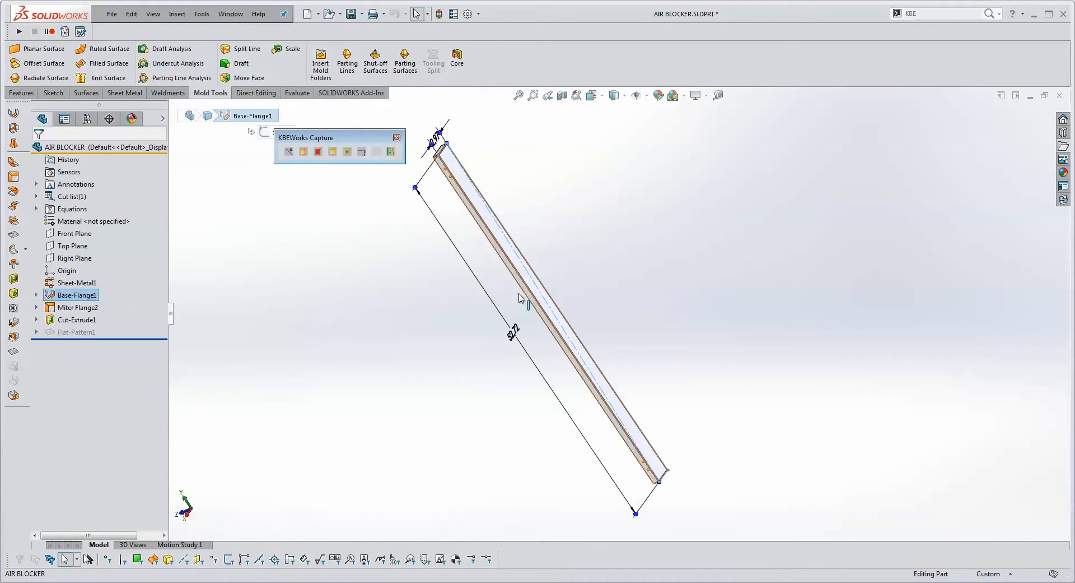
left_click(289, 152)
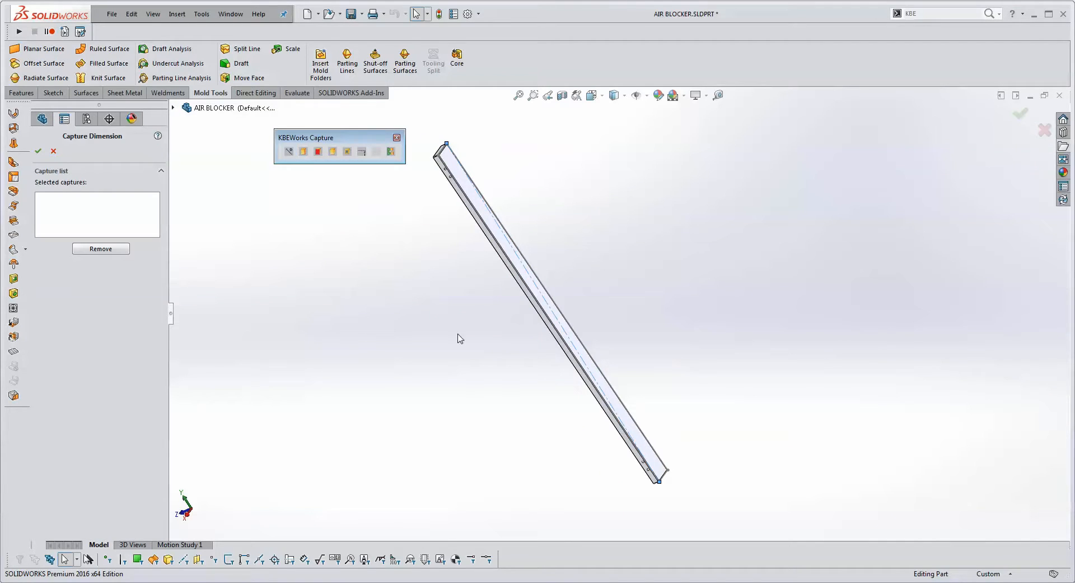
left_click(552, 315)
left_click(514, 334)
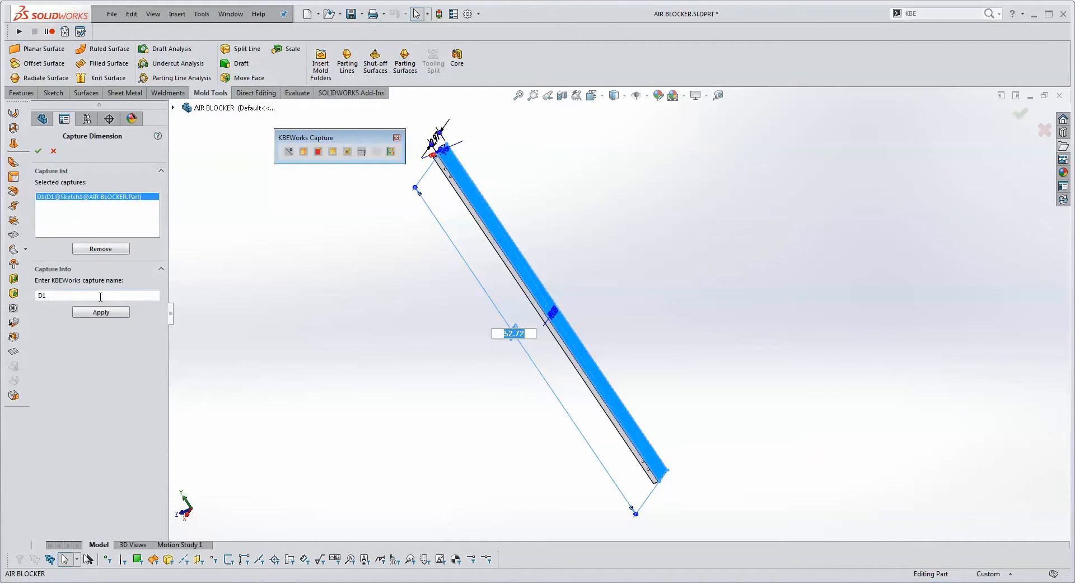
left_click_drag(101, 296, 19, 297)
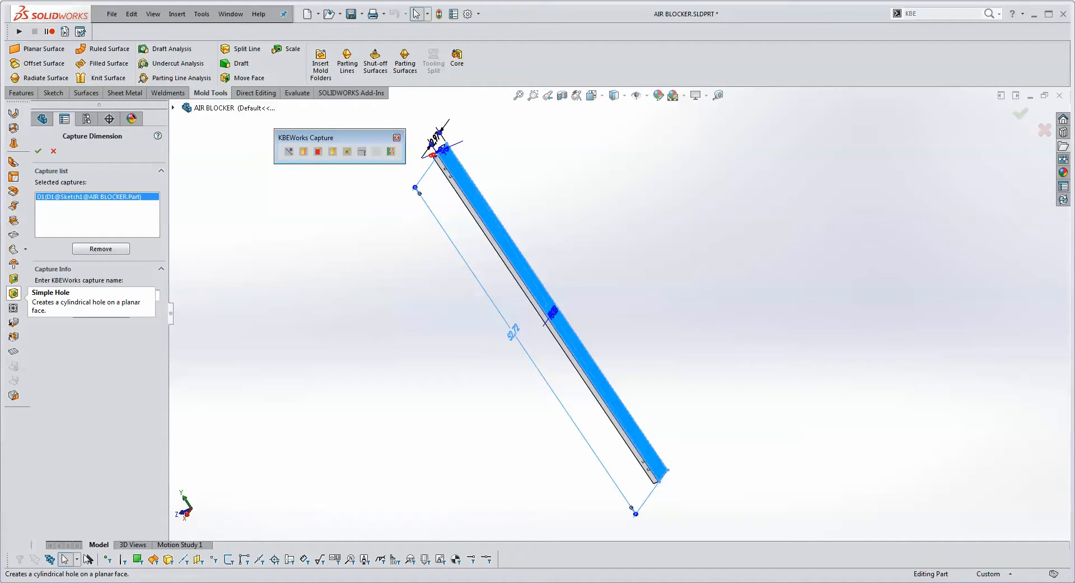
type("Longueuru2")
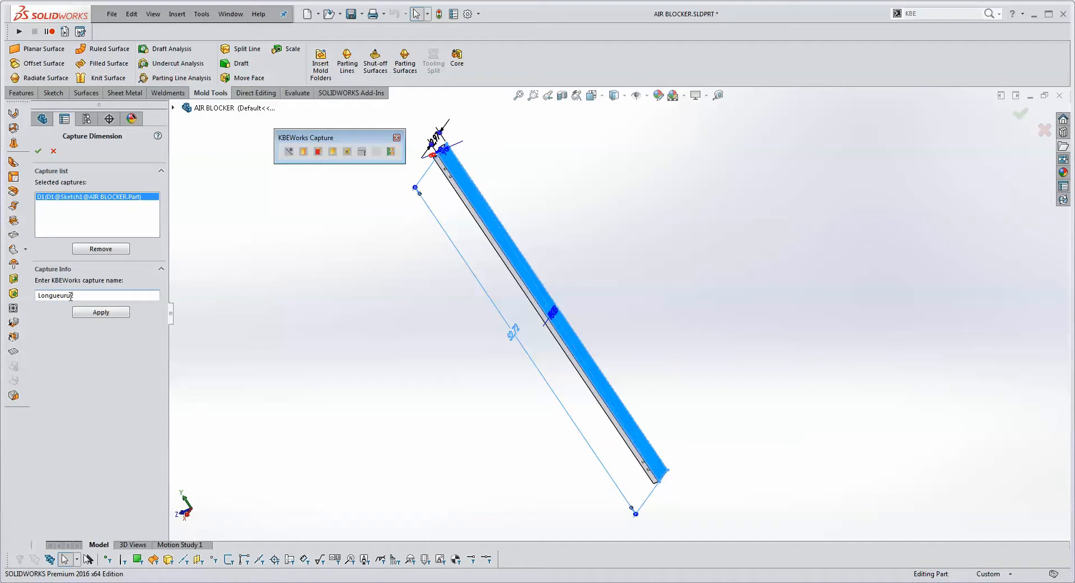
left_click(101, 312)
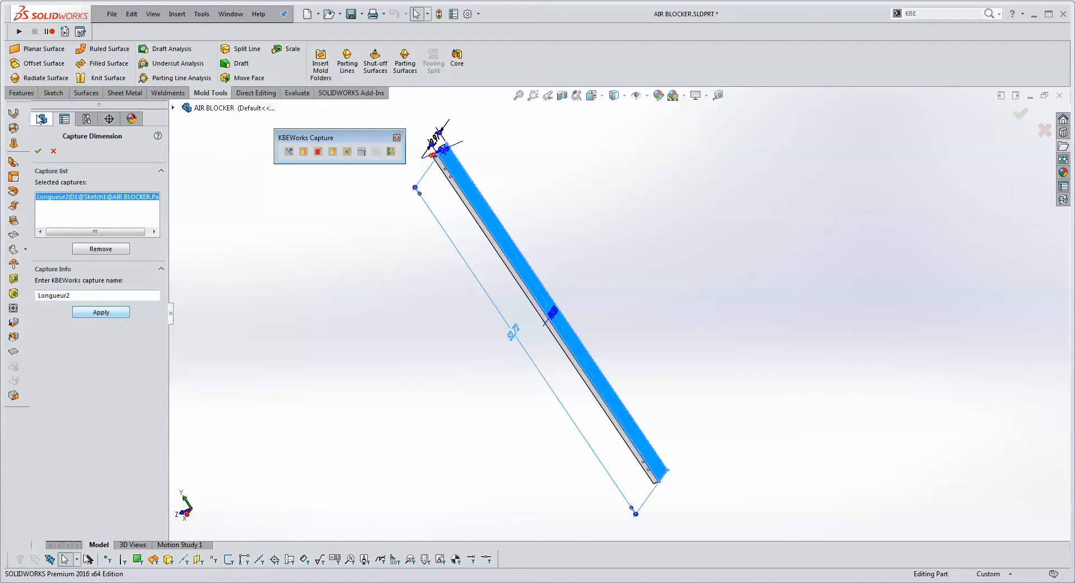
left_click(37, 150)
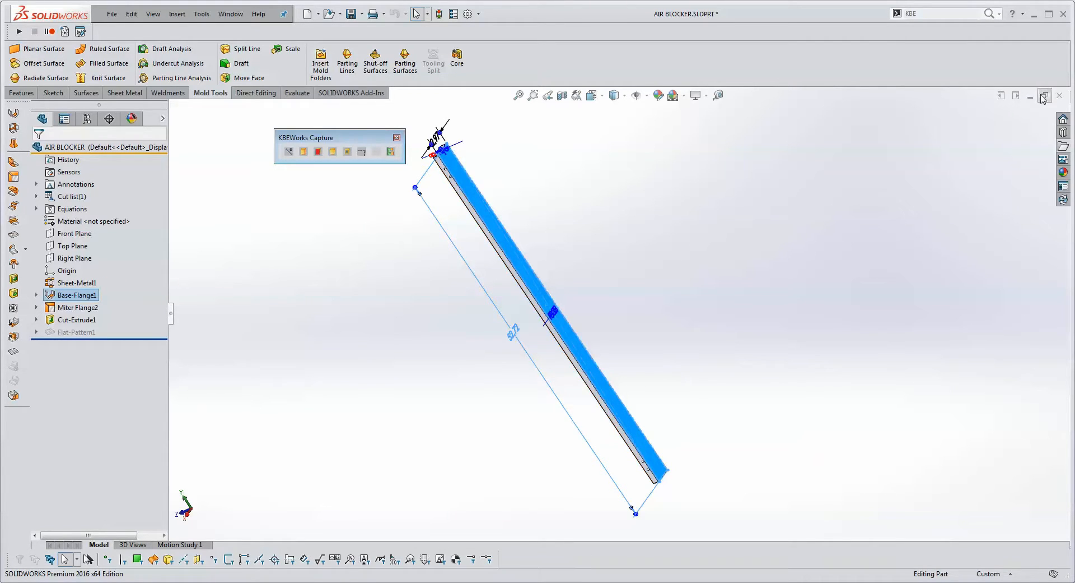
Close the AIR BLOCKER part and review the captured dimensions of the rail and air blocker items in KBEWorks
left_click(1060, 97)
left_click(541, 314)
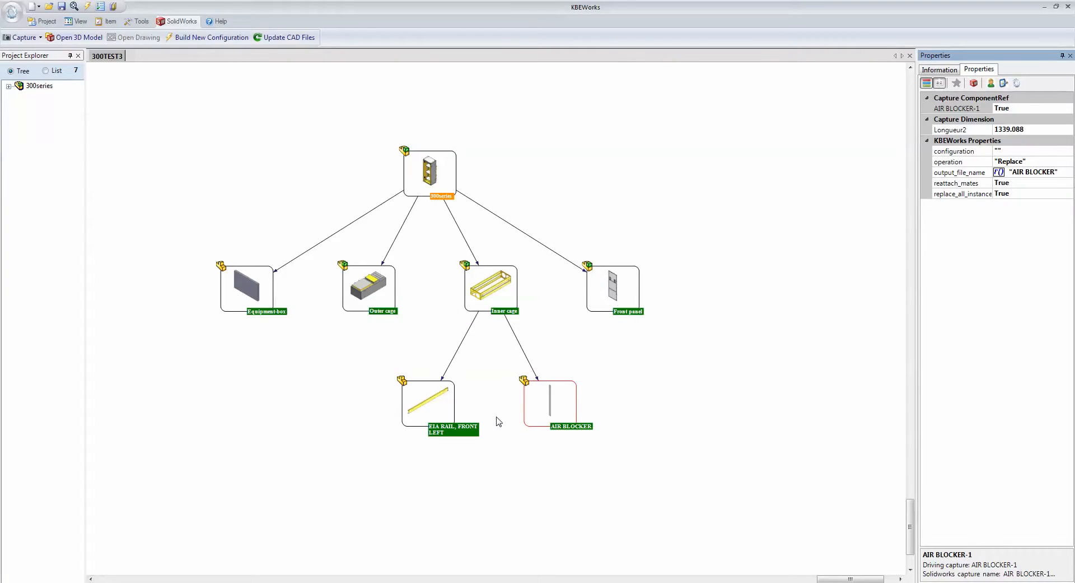
left_click(433, 406)
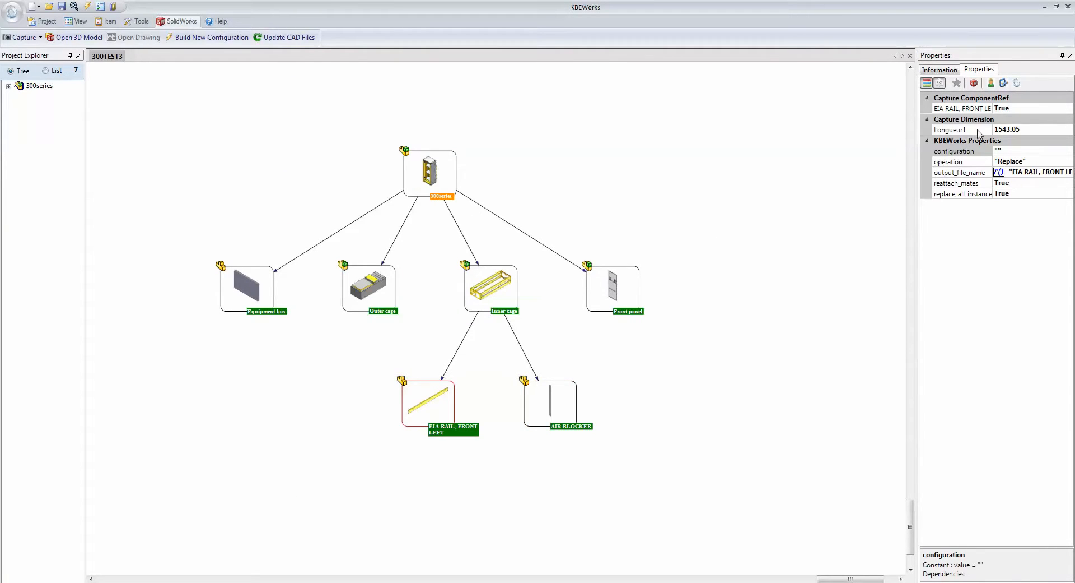
left_click(554, 403)
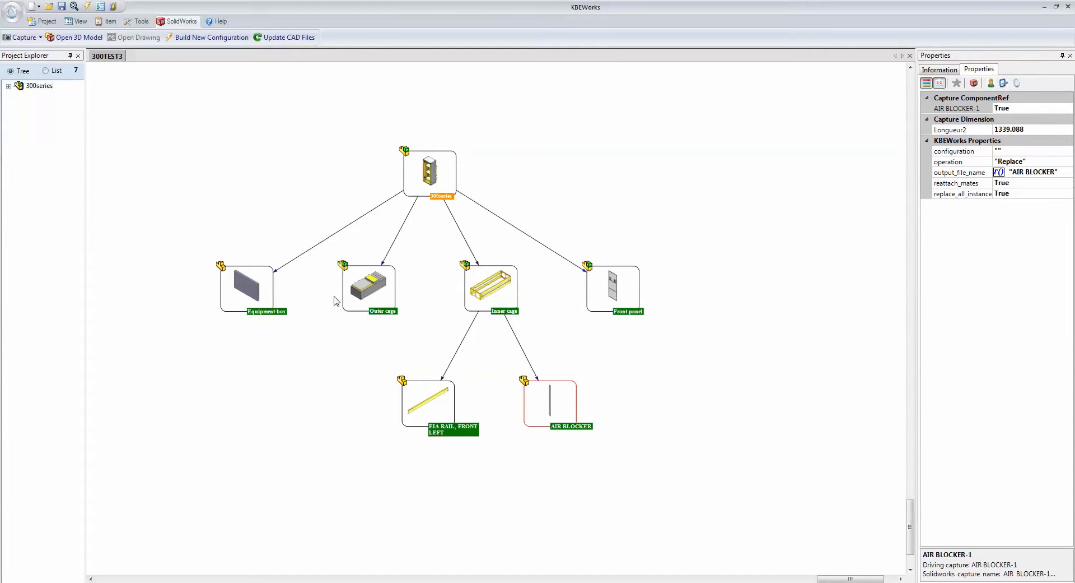
Open the CAD file of the Outer cage assembly item in SOLIDWORKS
left_click(367, 286)
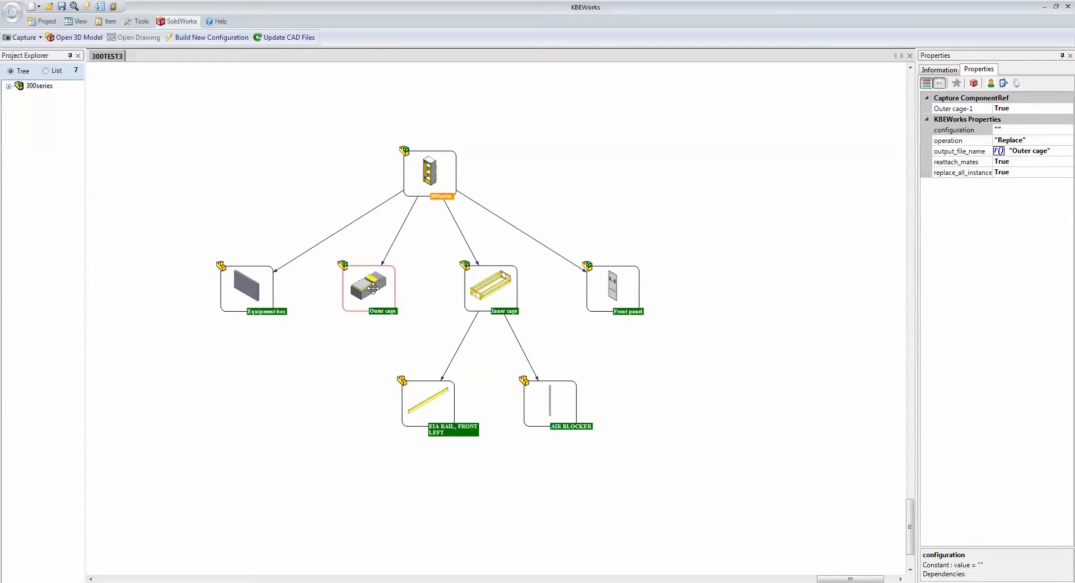
right_click(373, 288)
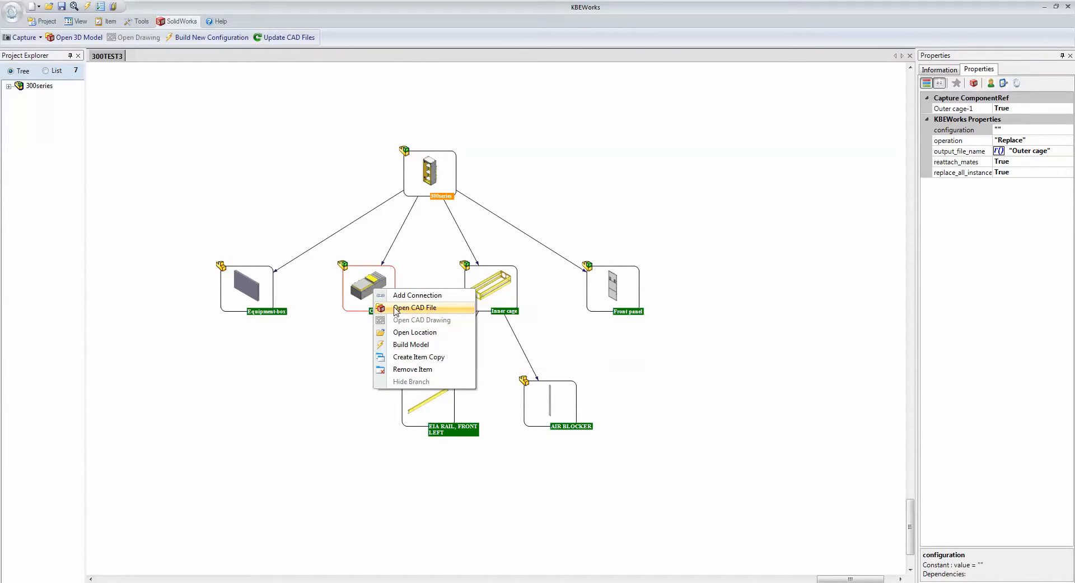
left_click(397, 308)
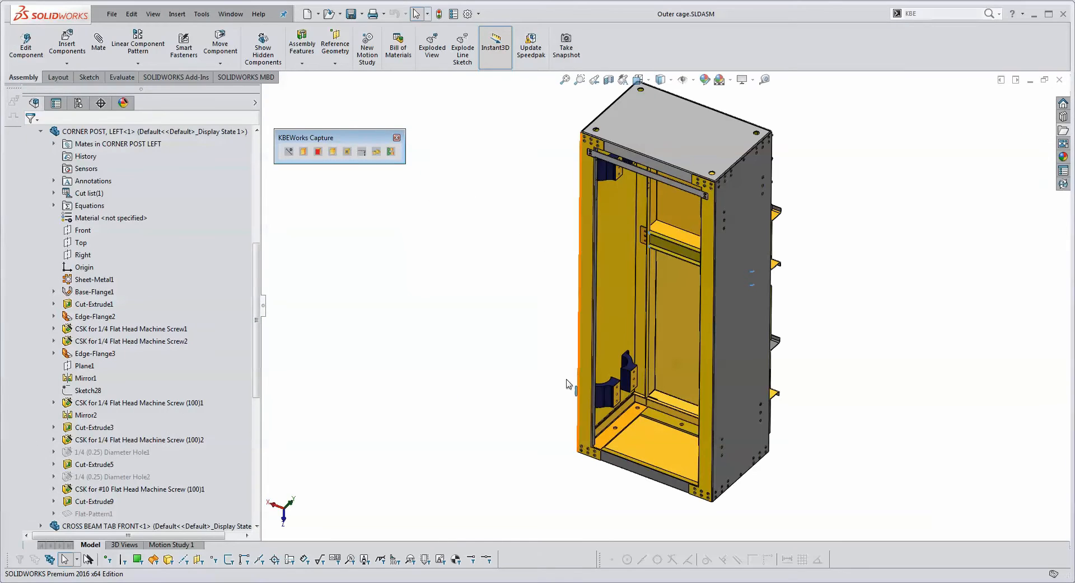
Start a KBEWorks feature capture and add the rear panel brace's Fillet1 under the capture name Fillet1
middle_click_drag(565, 380, 620, 193)
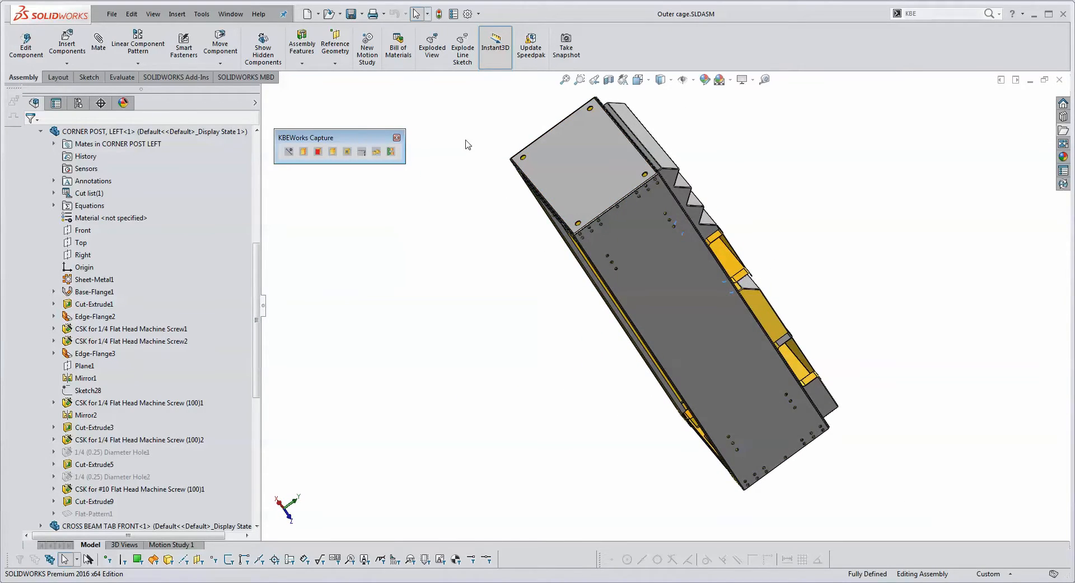
left_click(347, 154)
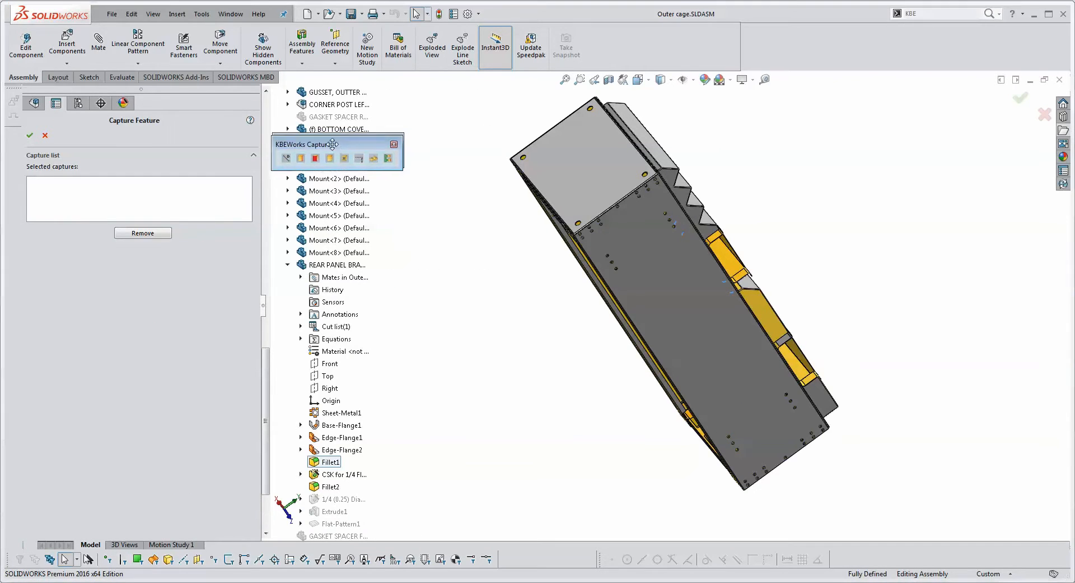
left_click_drag(336, 133, 186, 293)
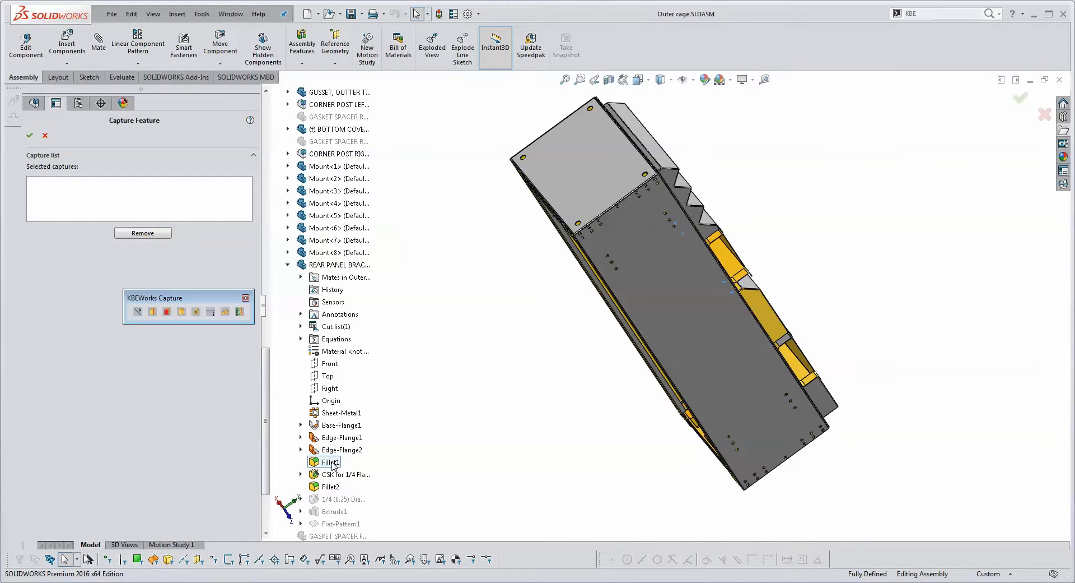
left_click(331, 462)
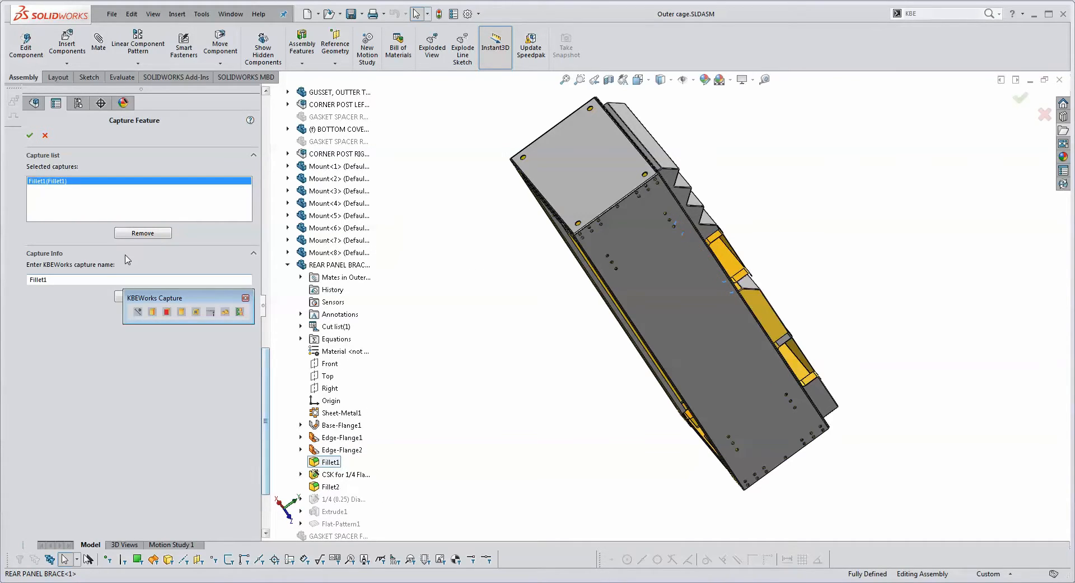
left_click_drag(178, 297, 156, 366)
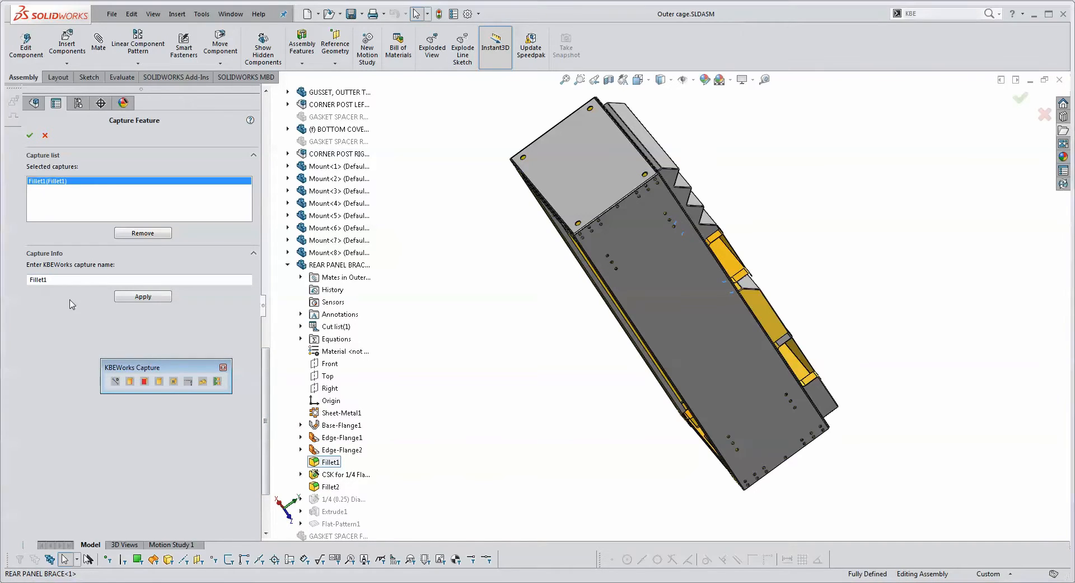
left_click(143, 298)
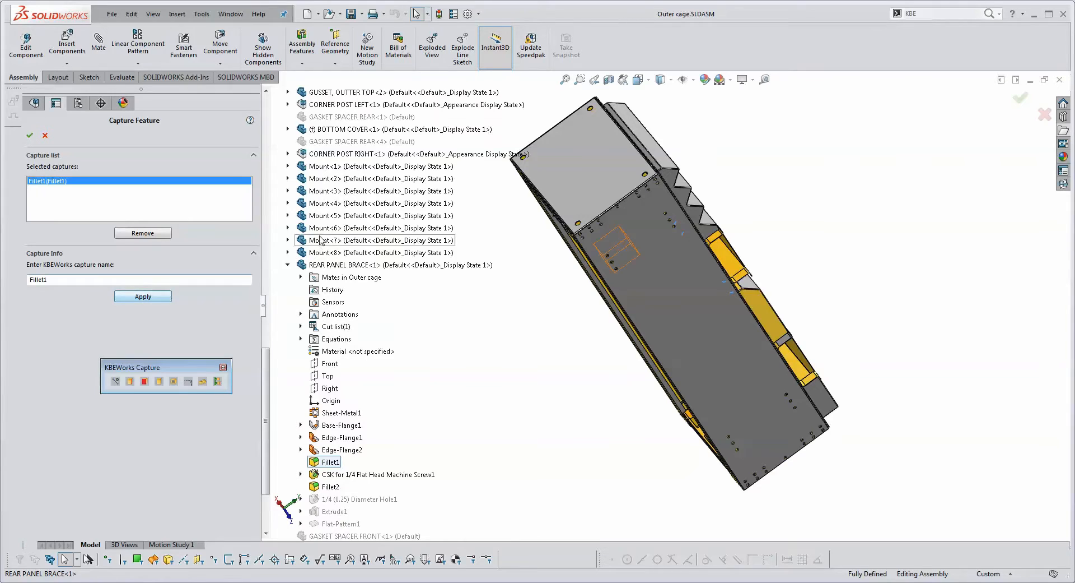
Capture Extrude1 and Cut-Extrude1 of the second base weldment side under their own names and accept the feature captures
left_click(288, 264)
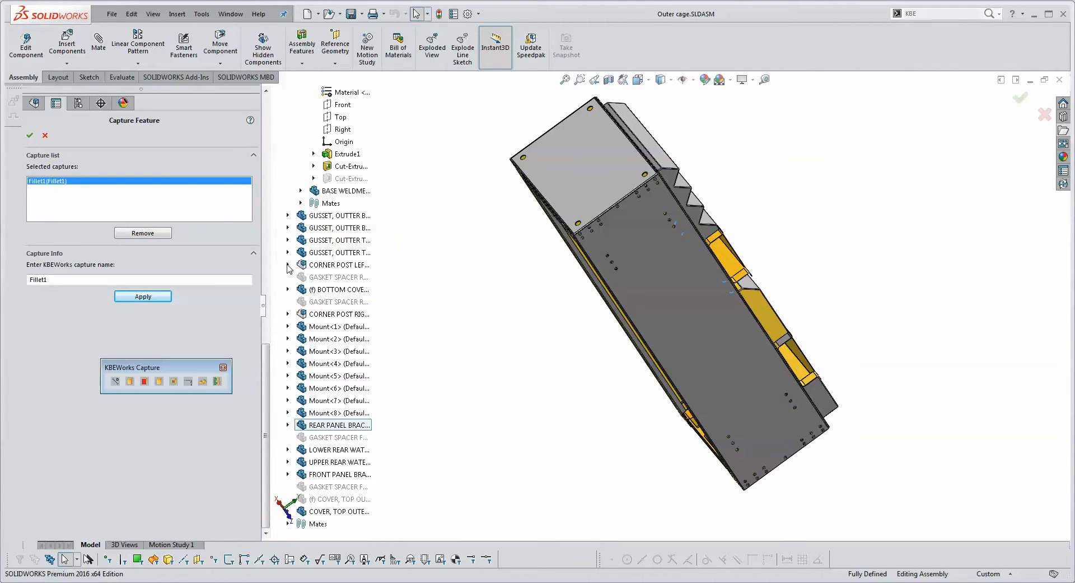
scroll(318, 242, "up", 5)
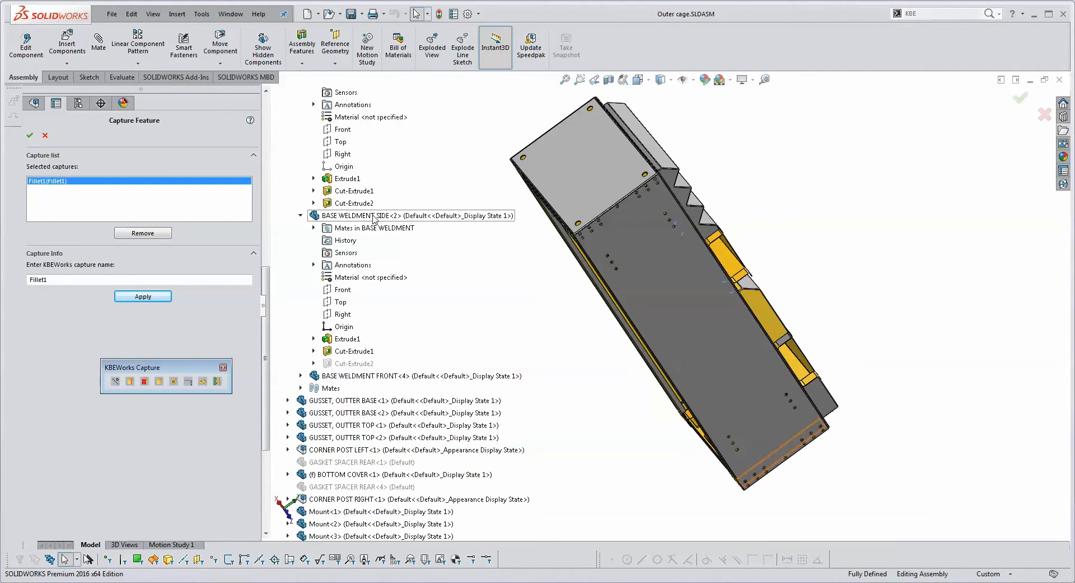
left_click(345, 339)
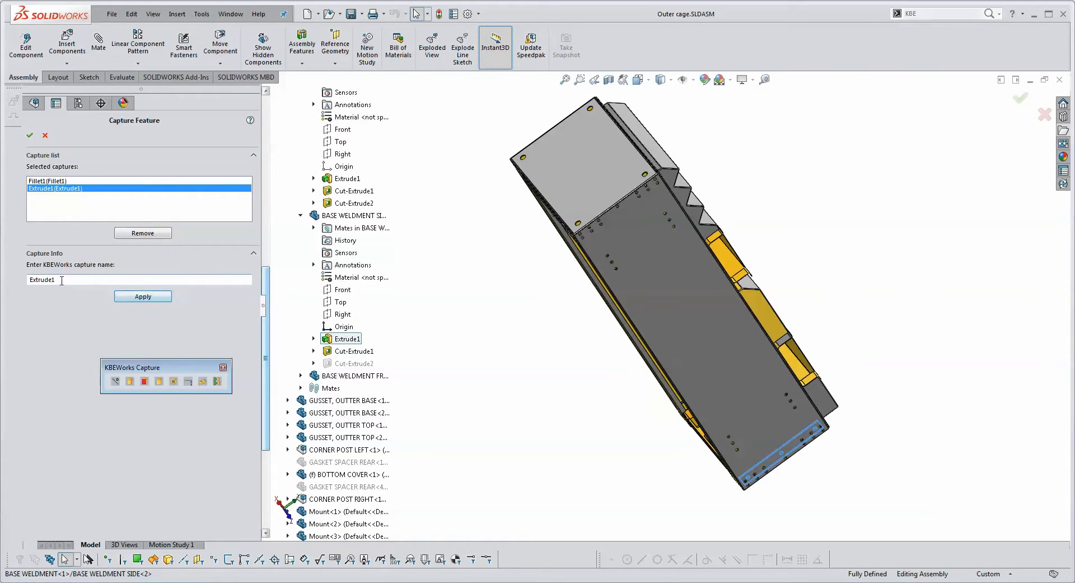
left_click(145, 298)
left_click(355, 351)
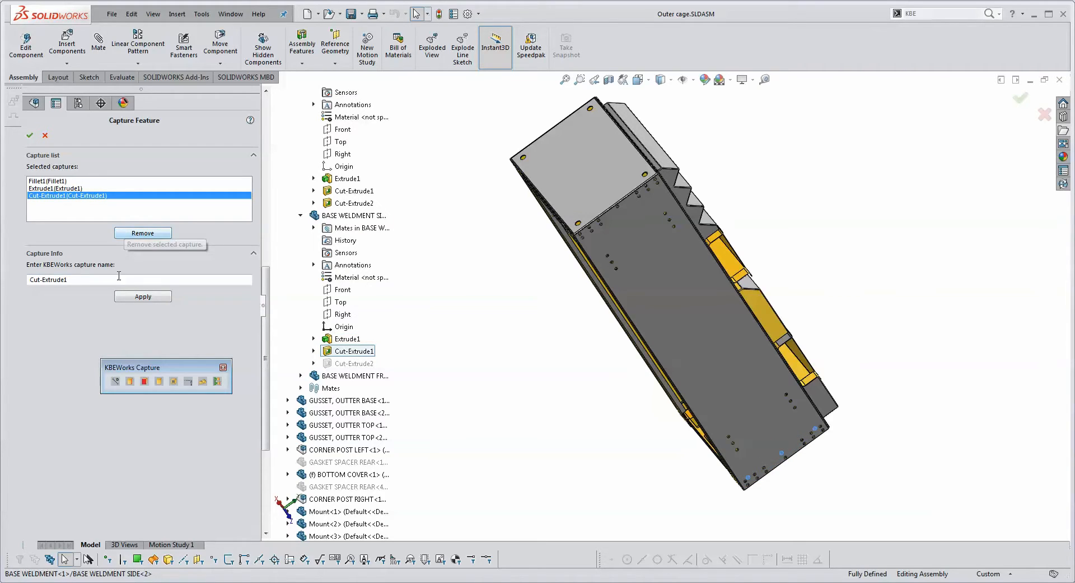
left_click(142, 297)
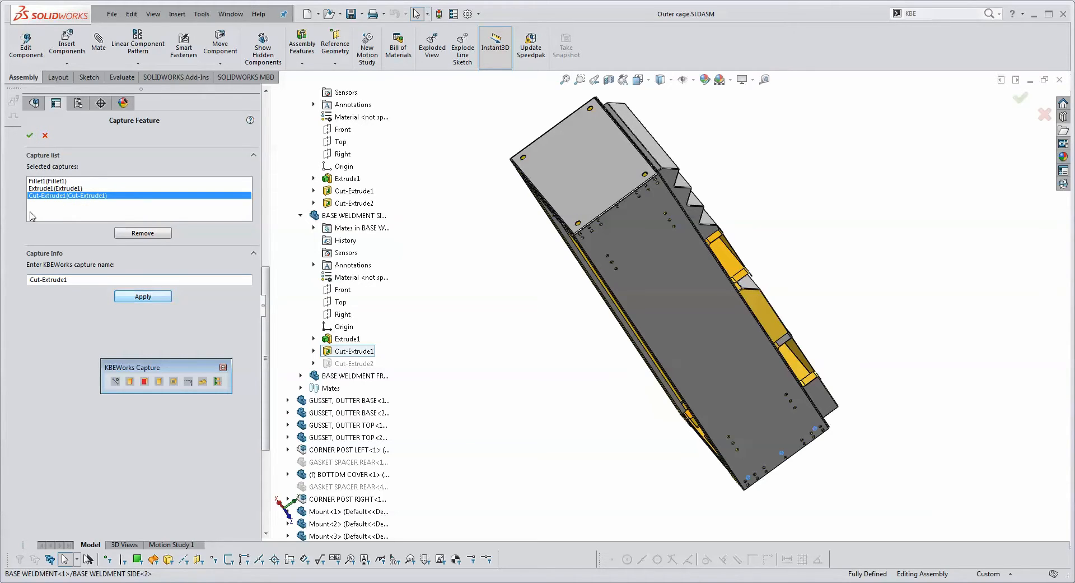
left_click(30, 135)
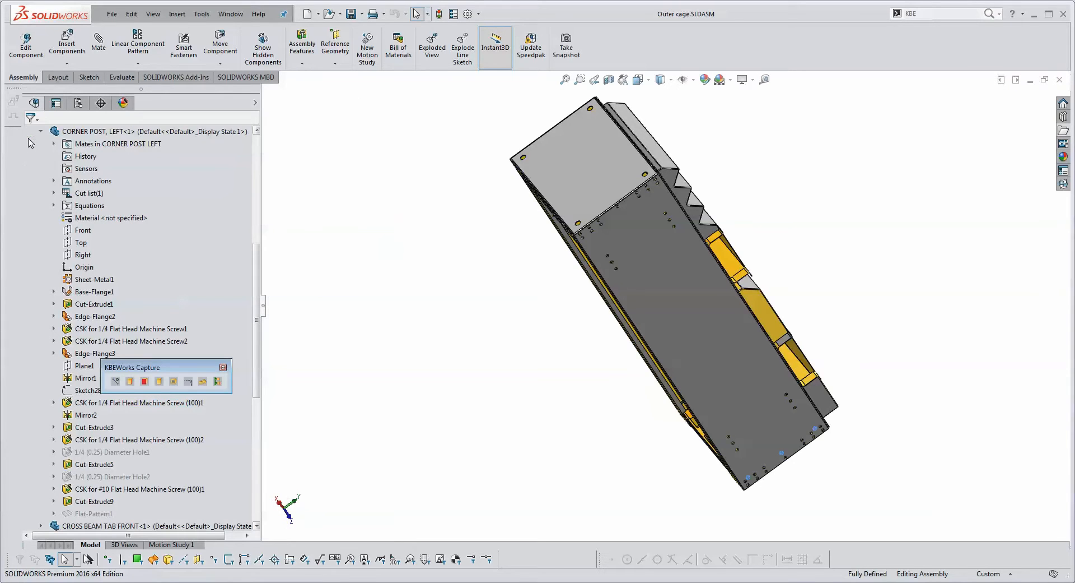